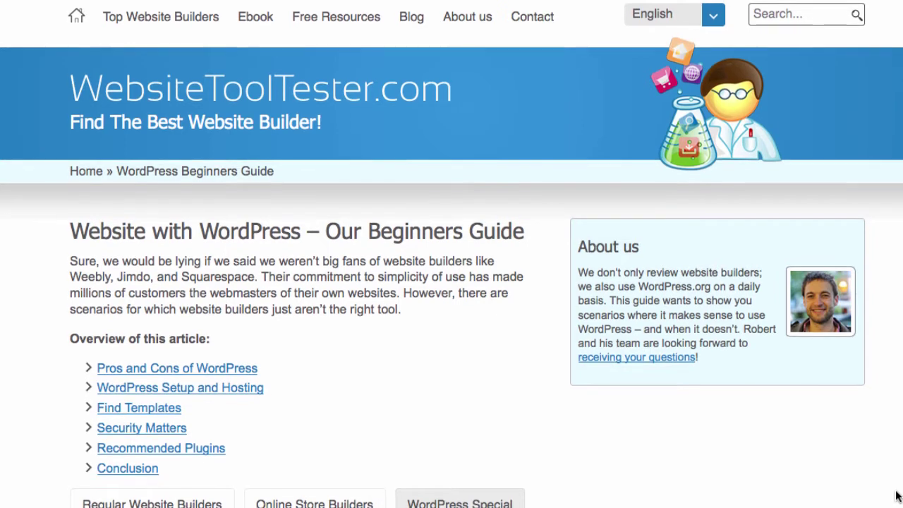
Step: Scroll the WordPress Beginners Guide past the tabs to the WordPress Special banner
scroll(897, 496, "down", 1)
scroll(897, 496, "down", 2)
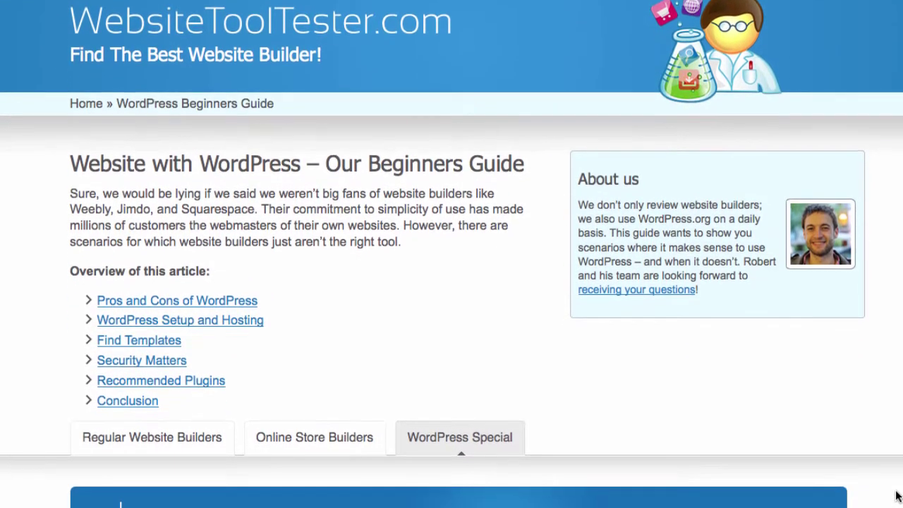
scroll(897, 496, "down", 2)
scroll(897, 496, "down", 2)
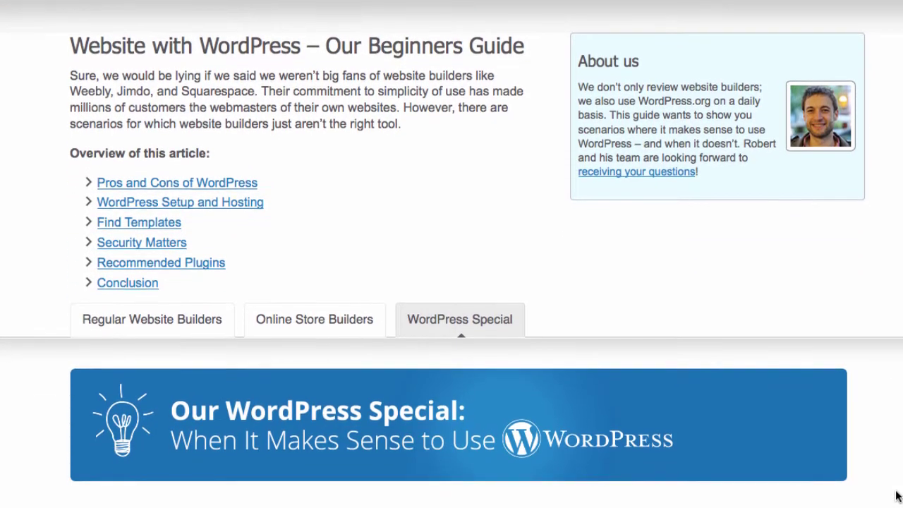
scroll(897, 496, "down", 1)
scroll(897, 496, "down", 3)
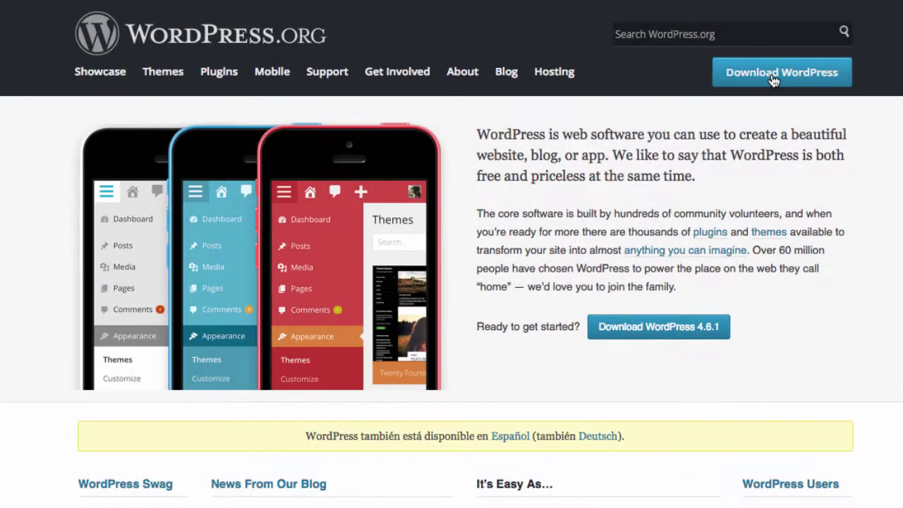
Step: Go to the WordPress download page, then enter database name wordpress_db in phpMyAdmin
left_click(737, 81)
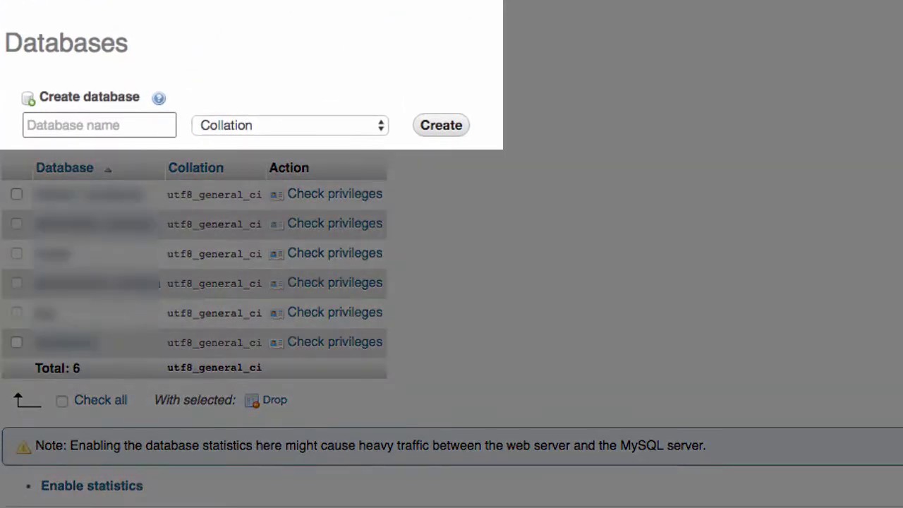
type("wordpres")
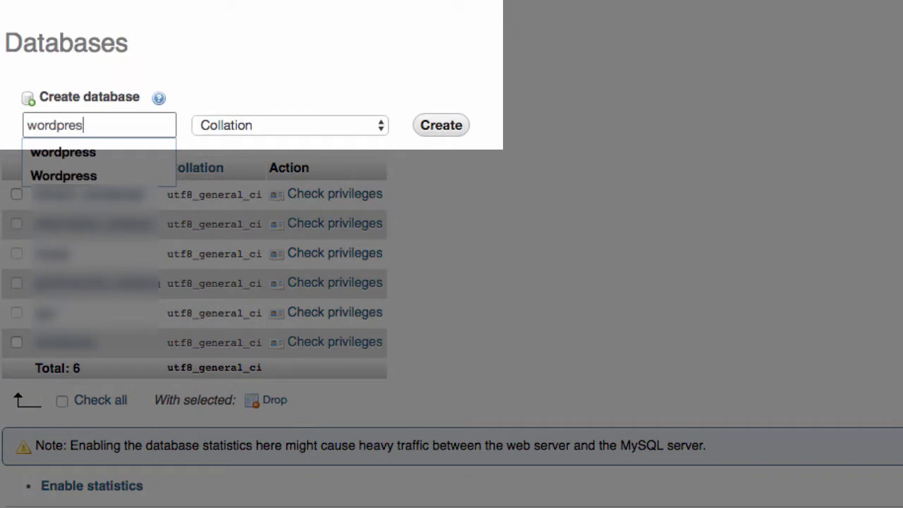
type("s_db")
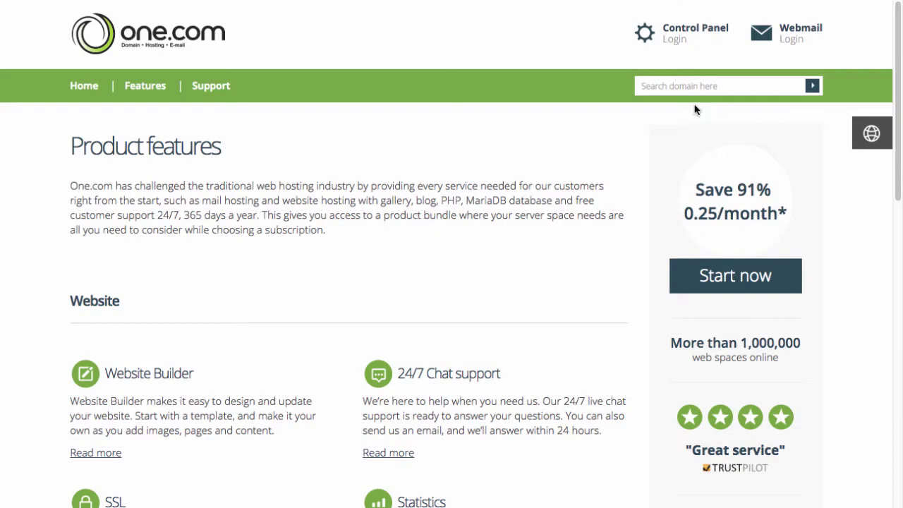
Step: Scroll through the one.com Product features page and homepage pricing
scroll(695, 111, "down", 2)
scroll(578, 150, "down", 6)
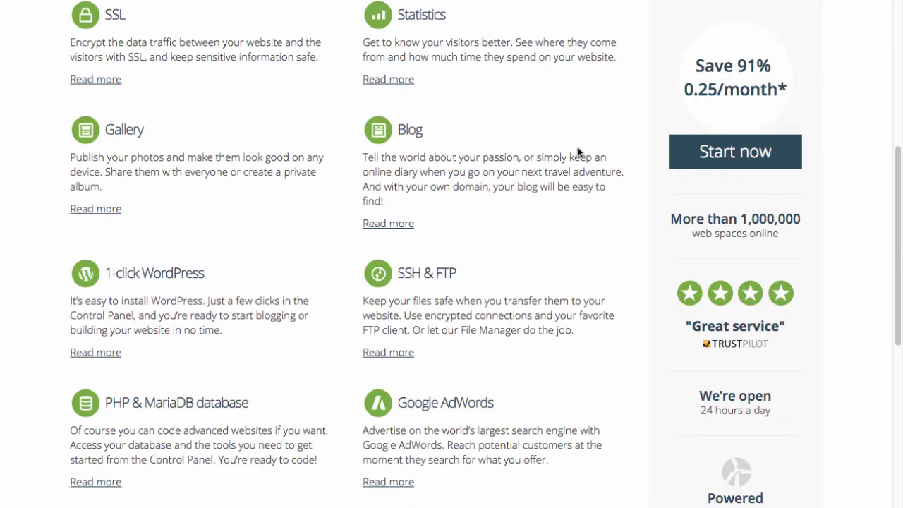
scroll(577, 152, "down", 1)
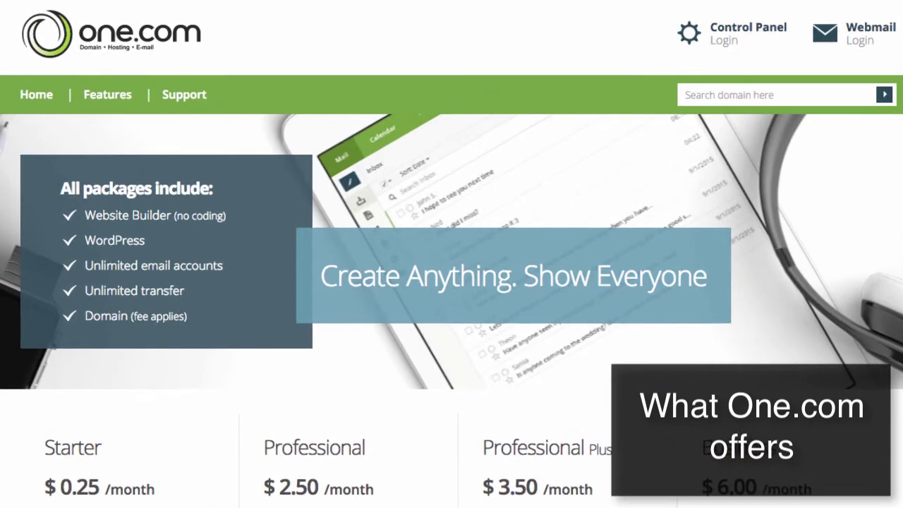
scroll(451, 254, "down", 5)
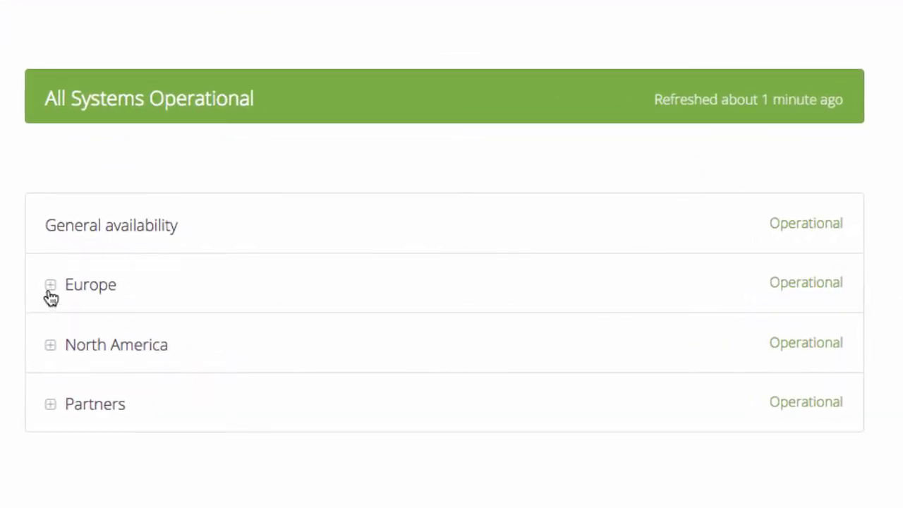
Step: Expand the Europe and North America status rows and scroll through their details
left_click(50, 291)
scroll(50, 296, "down", 5)
left_click(51, 261)
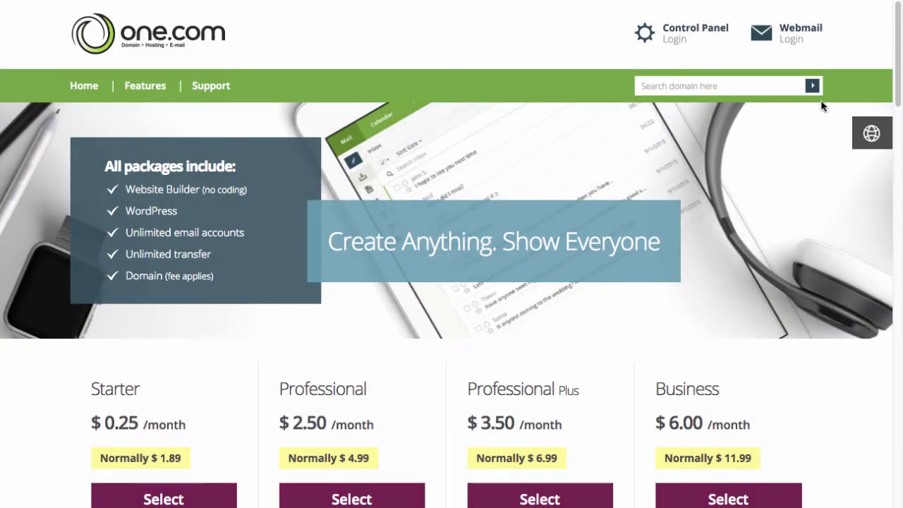
scroll(821, 106, "down", 8)
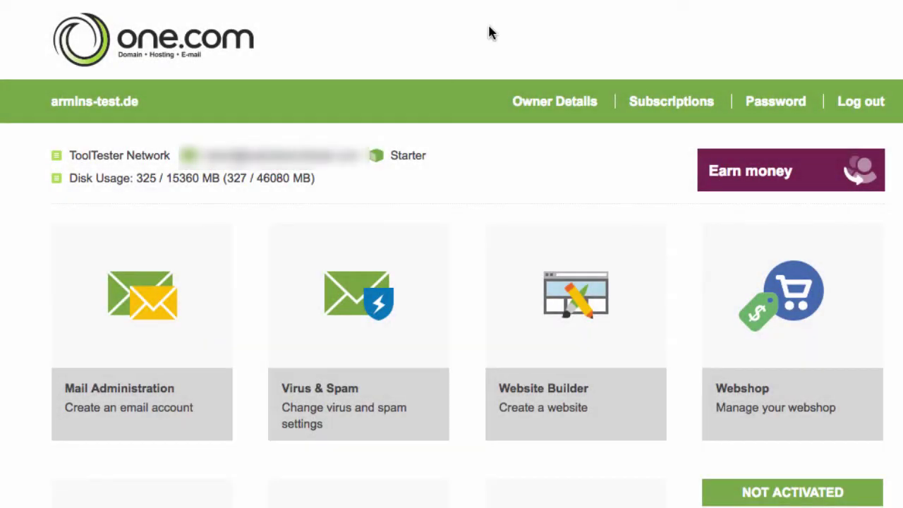
Step: Scroll the Control Panel dashboard down to the 1-click WordPress tile and open it
scroll(492, 33, "down", 7)
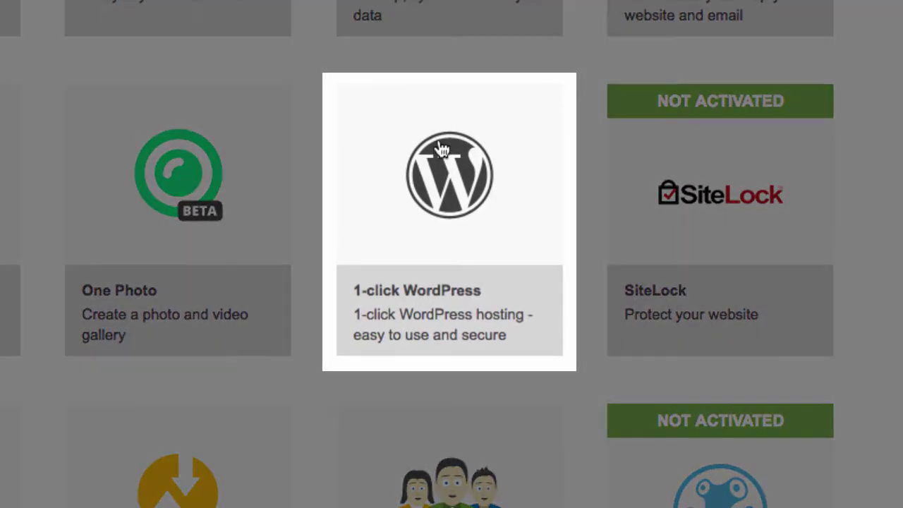
left_click(440, 156)
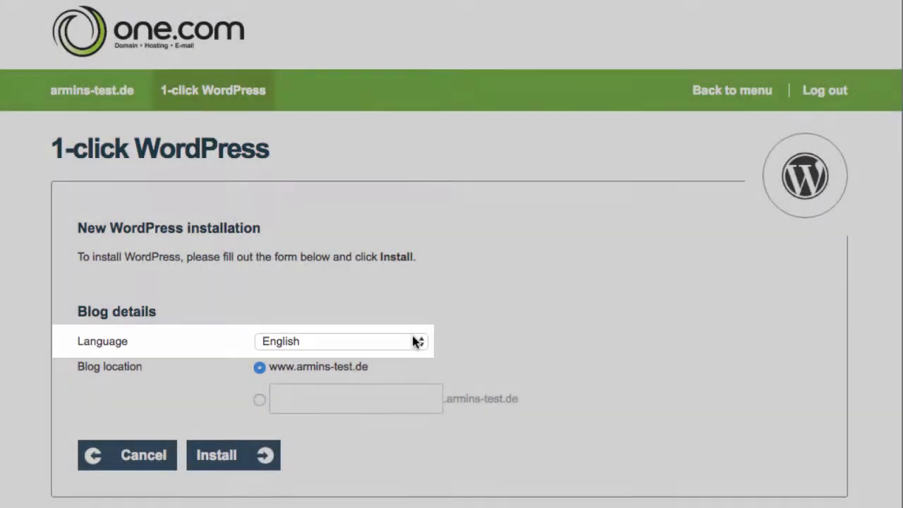
Step: Keep English, drop the 'blog' subdomain for the main www domain, and install
left_click(414, 340)
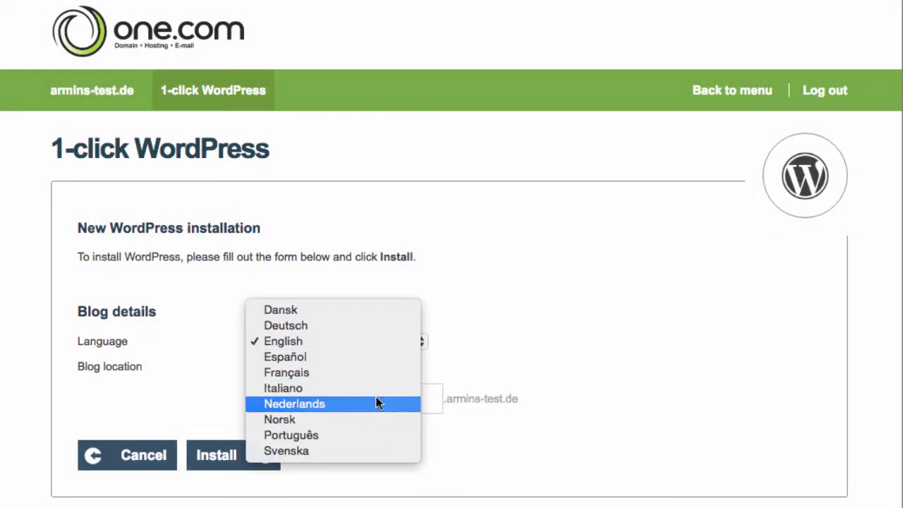
left_click(382, 341)
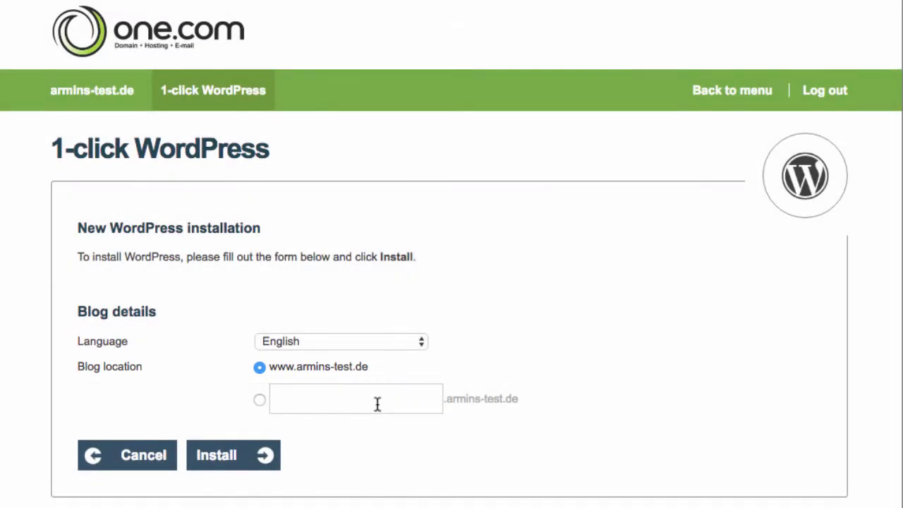
left_click(377, 404)
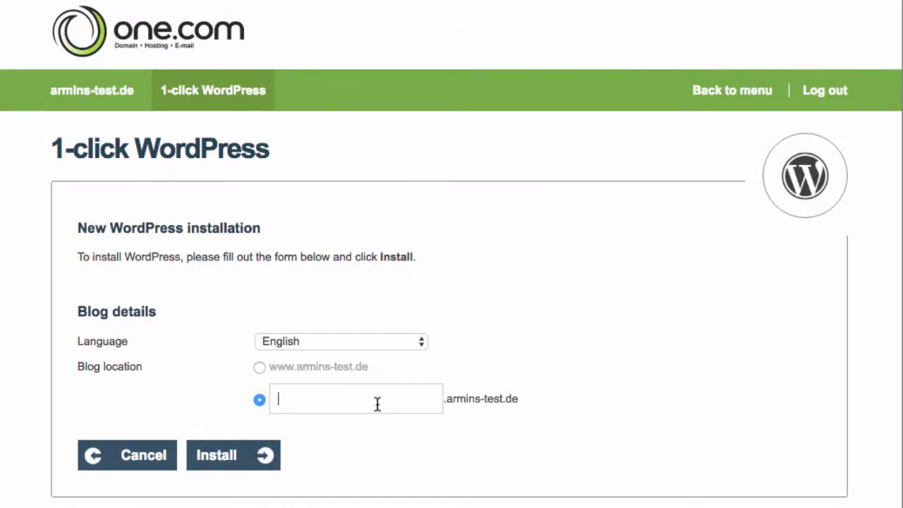
type("blog")
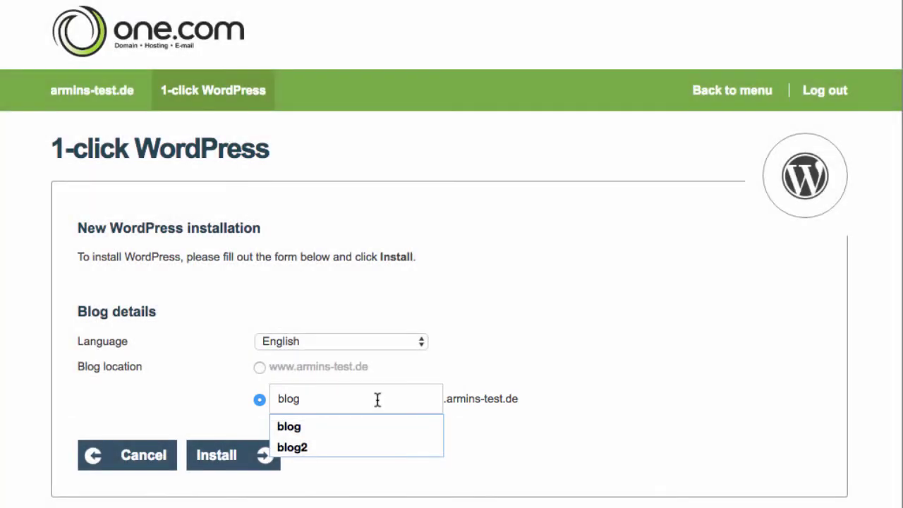
key("BackSpace")
key("BackSpace")
key("BackSpace")
key("BackSpace")
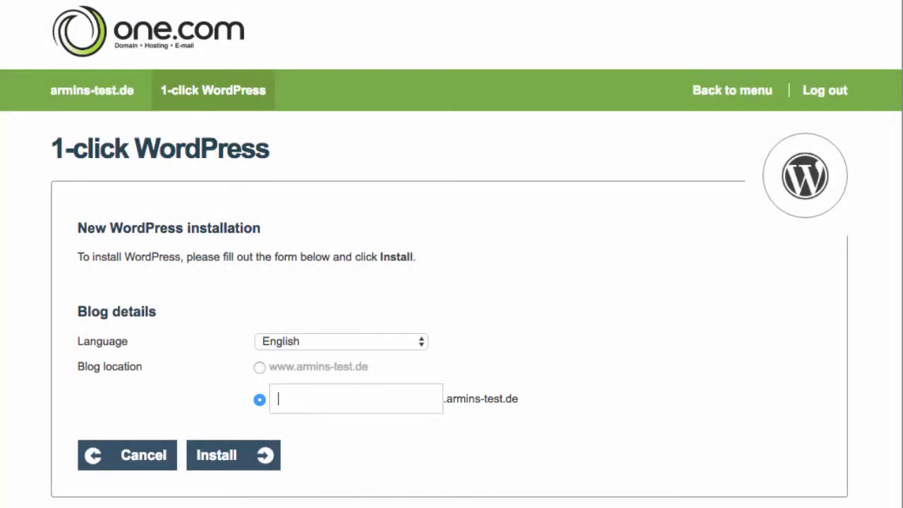
left_click(259, 367)
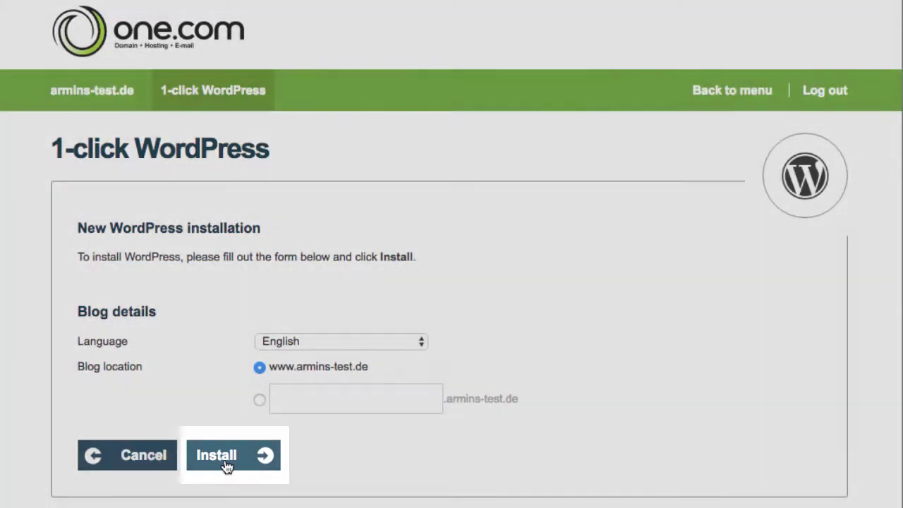
left_click(226, 465)
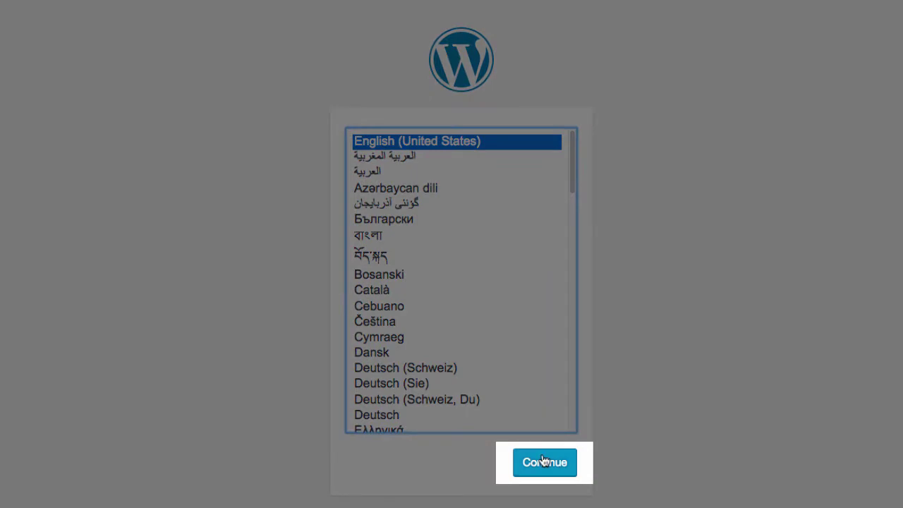
Step: Continue past the language screen with English (United States) selected
left_click(544, 463)
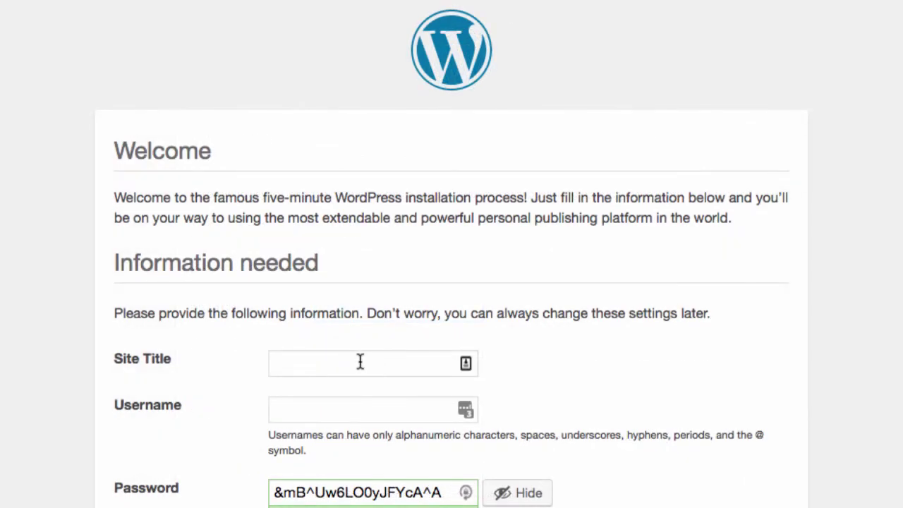
Step: Enter the site title 'MyWordPress Site' and the admin username
left_click(360, 362)
type("MyWordPress Site")
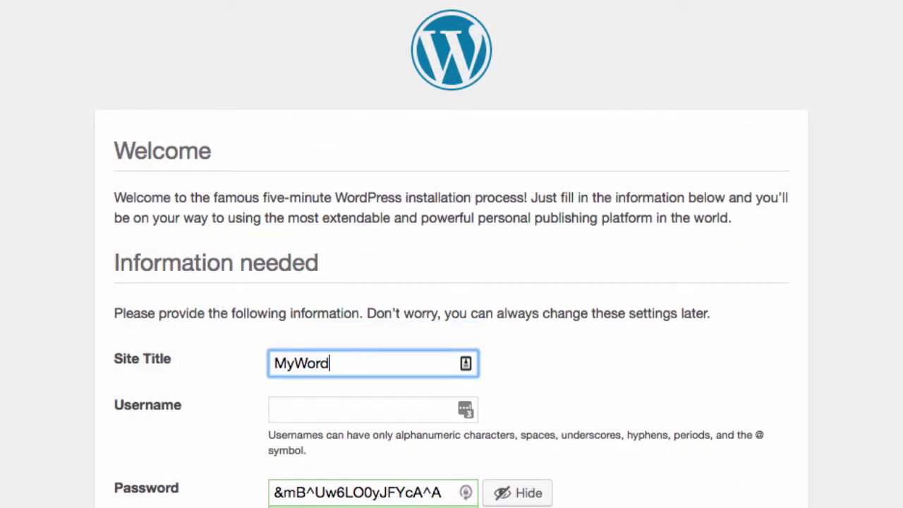
left_click(359, 407)
type("WTT")
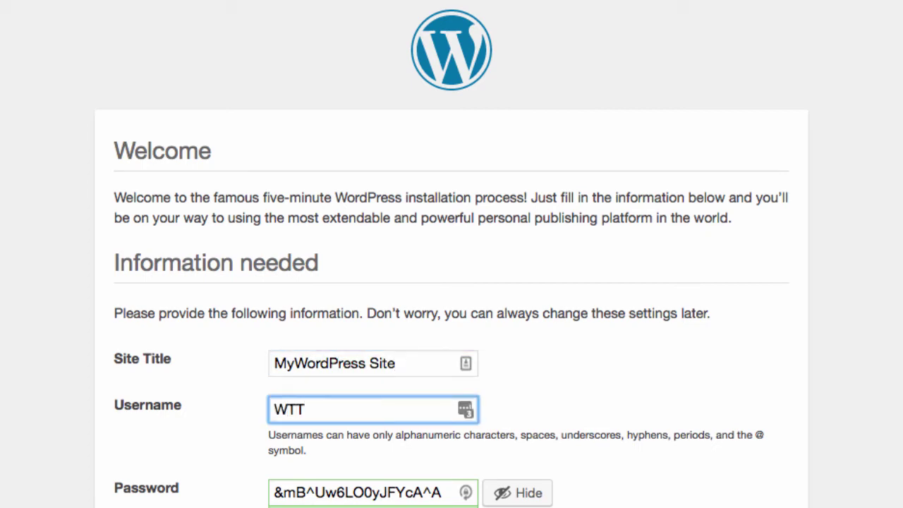
type("Prof")
left_click(711, 434)
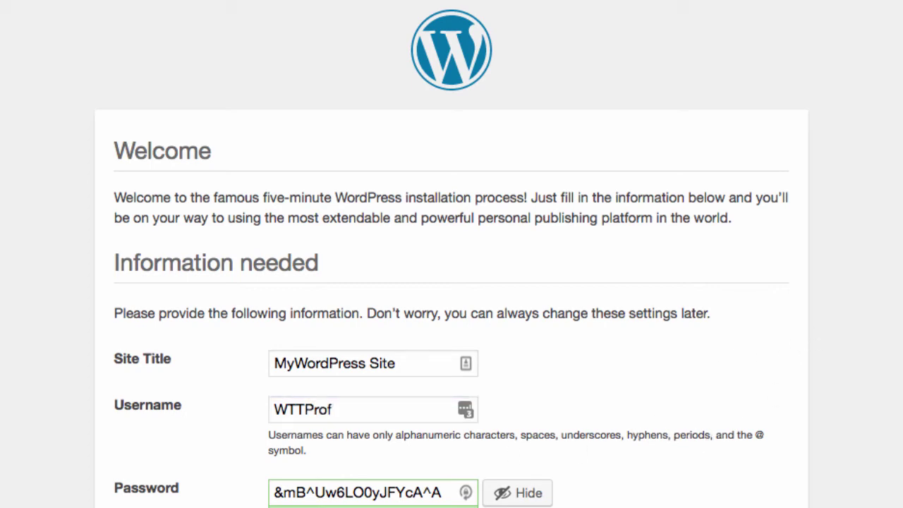
Step: Fill in the admin e-mail address in the Your Email field
scroll(370, 395, "down", 3)
left_click(369, 346)
scroll(370, 351, "down", 1)
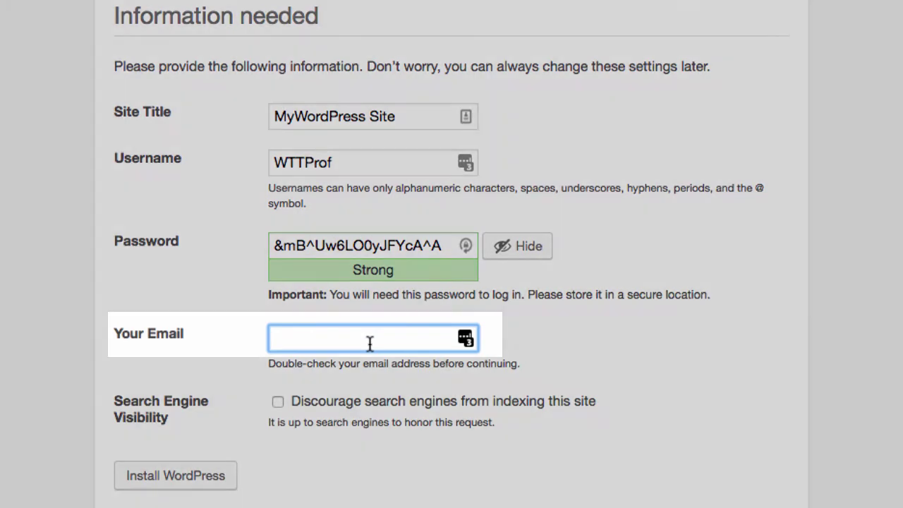
type("myemail@mydomain.com")
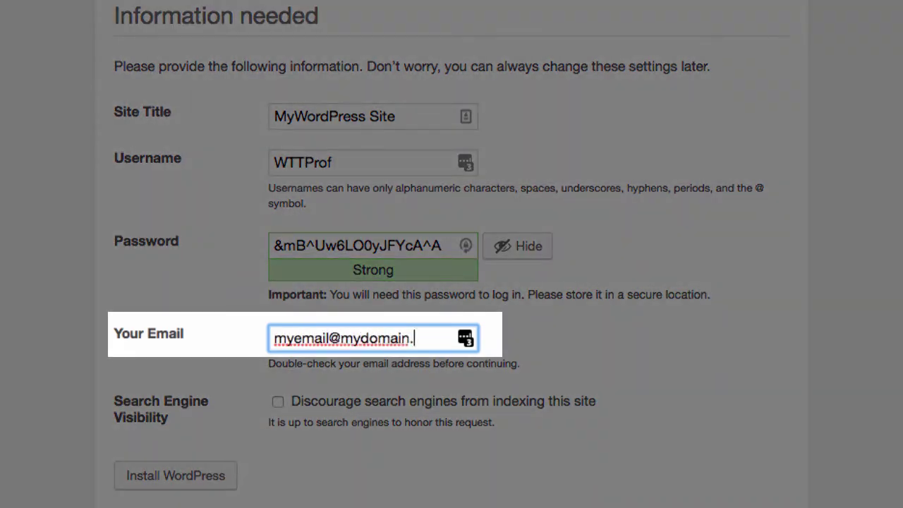